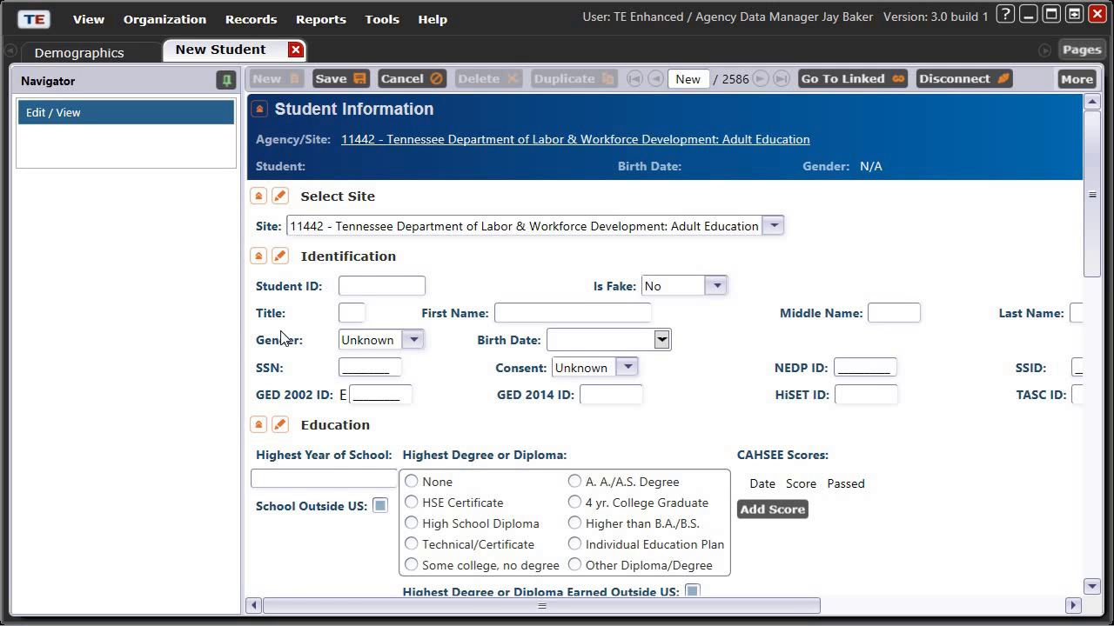
# Set the new student's site to 00 - TN DOLWD: Top-Level Use Only
pyautogui.click(773, 226)
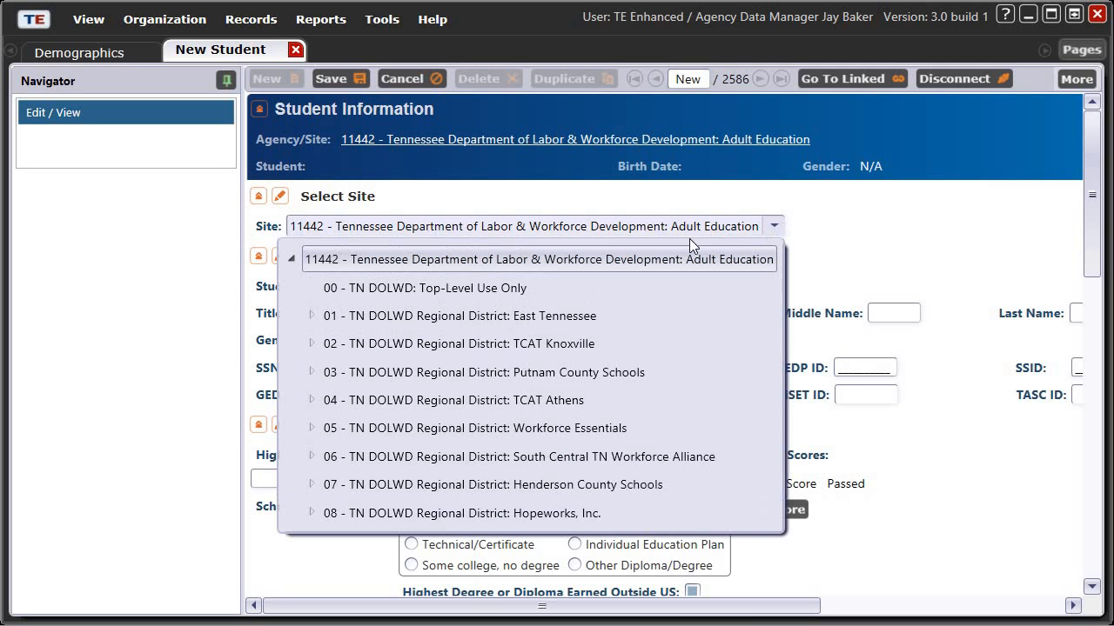
pyautogui.click(312, 400)
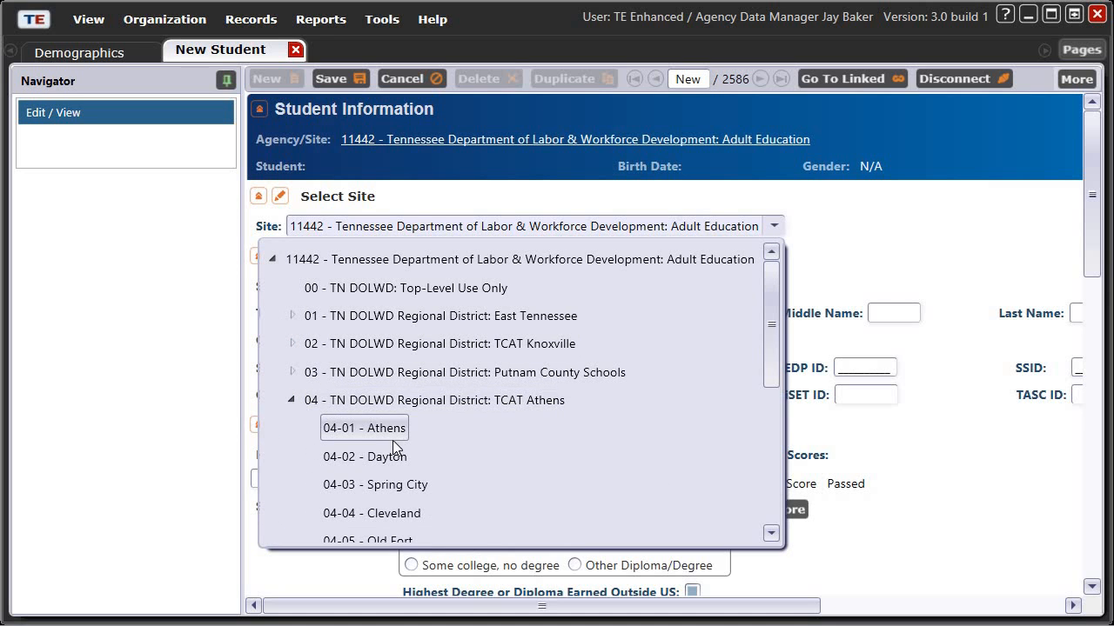
pyautogui.scroll(-2, 399, 435)
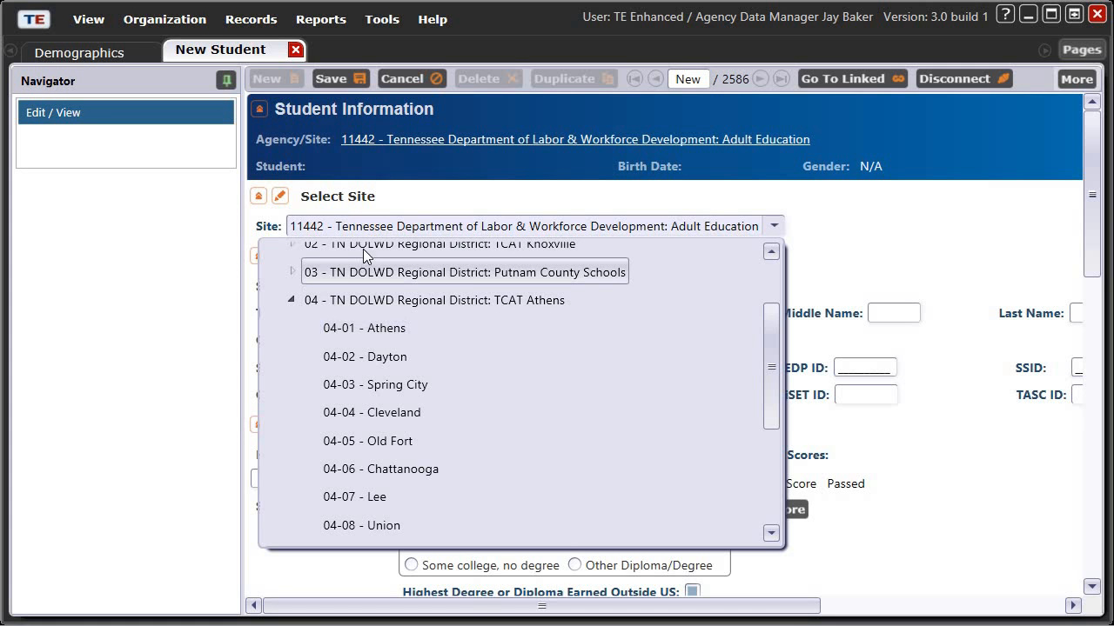
pyautogui.scroll(3, 335, 294)
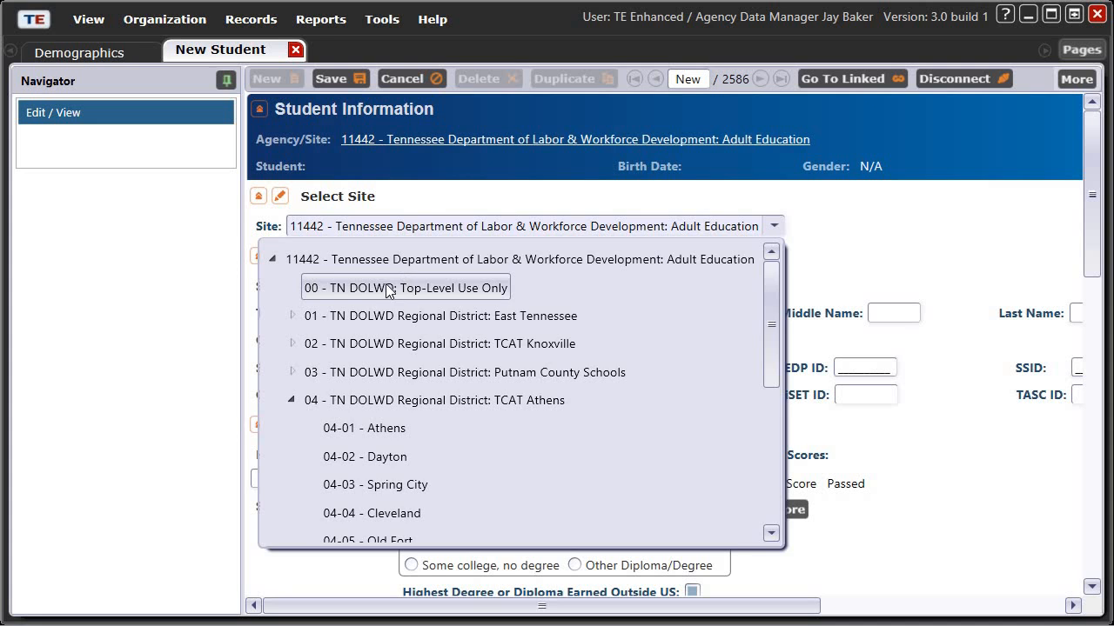
pyautogui.click(389, 288)
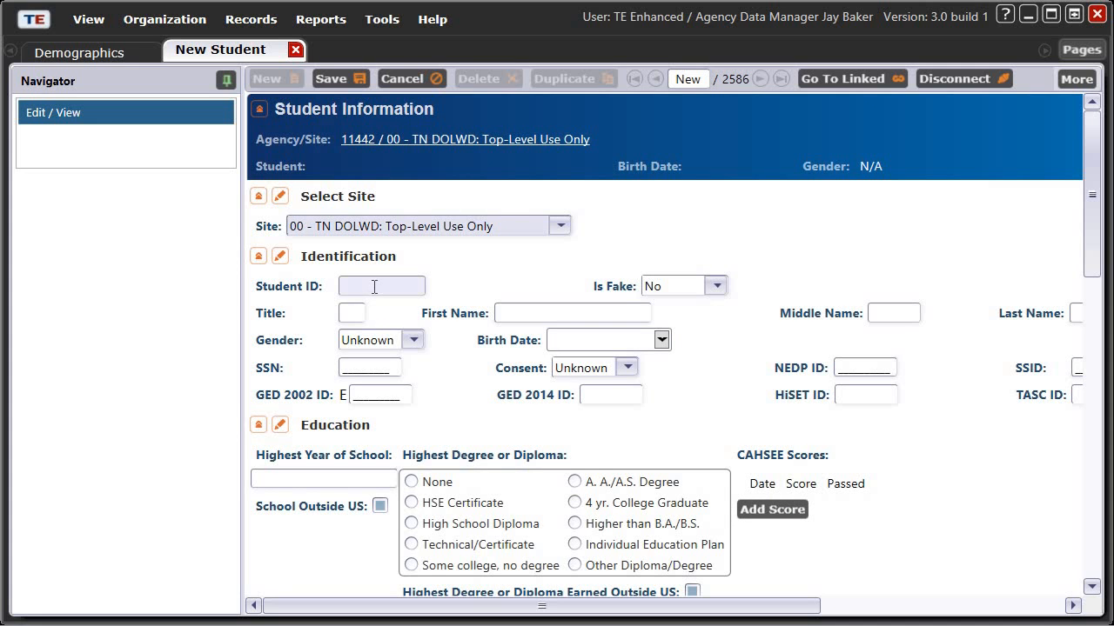
# Fill in the new student's ID, first name and last name in the identification section
pyautogui.click(380, 291)
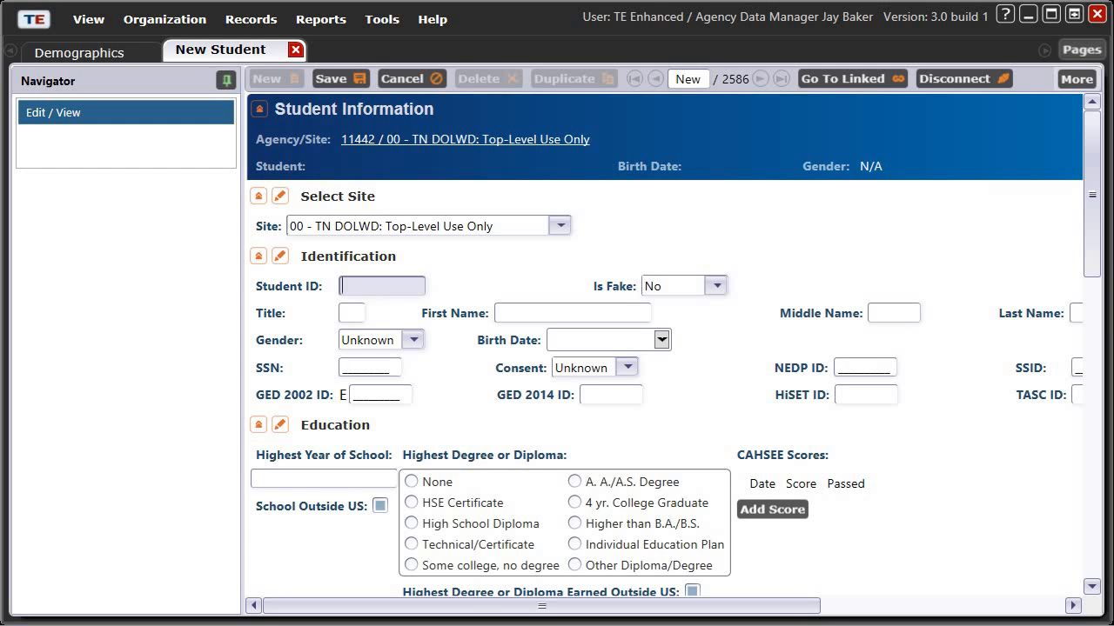
pyautogui.write('Demo123')
pyautogui.click(514, 311)
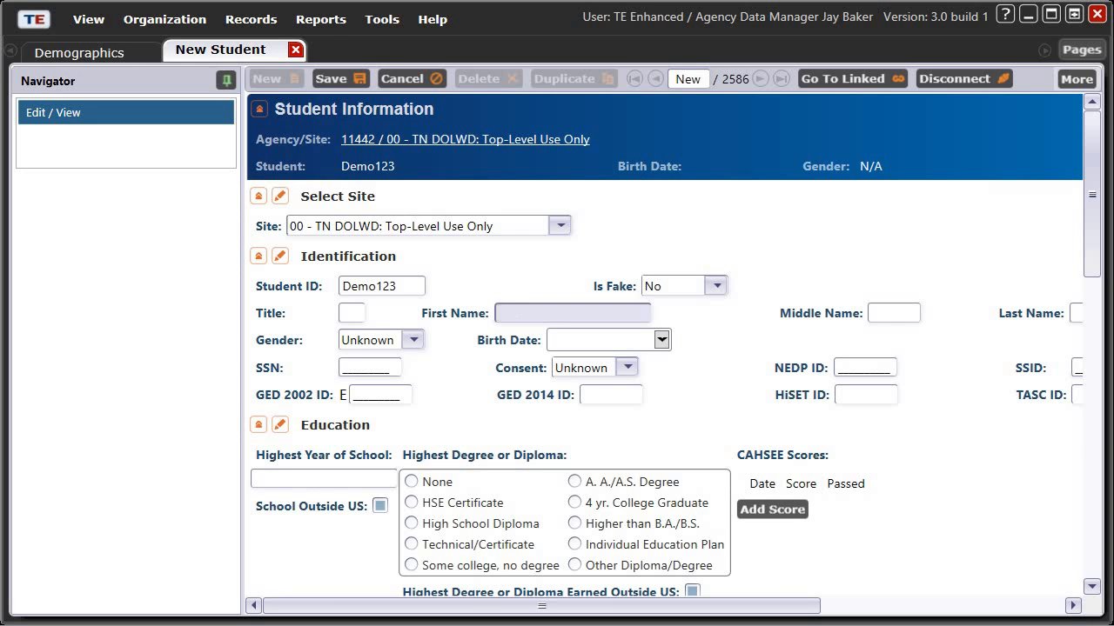
pyautogui.write('Demo')
pyautogui.press('Tab')
pyautogui.write('Demo')
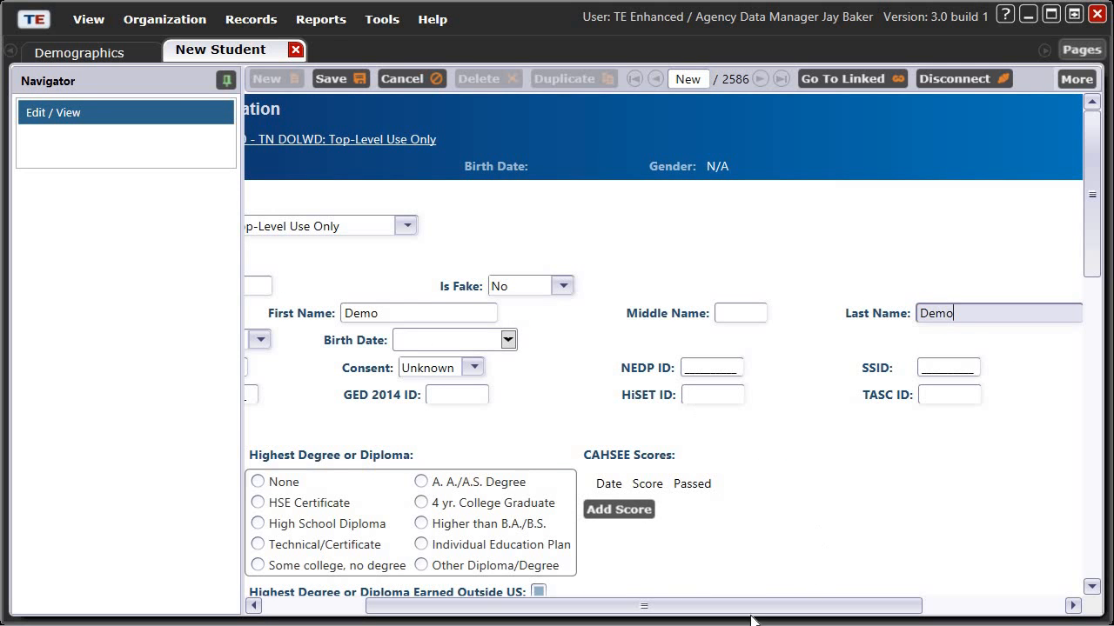
pyautogui.moveTo(629, 604); pyautogui.dragTo(522, 603)
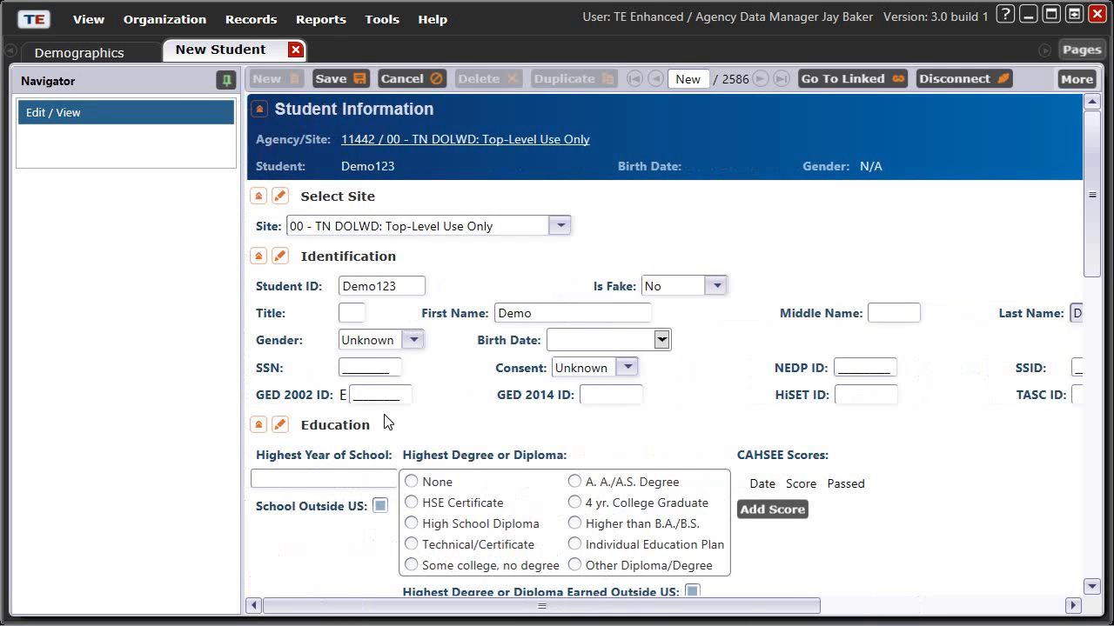
# Set the student's gender to Male and save the new student record
pyautogui.click(380, 341)
pyautogui.click(369, 367)
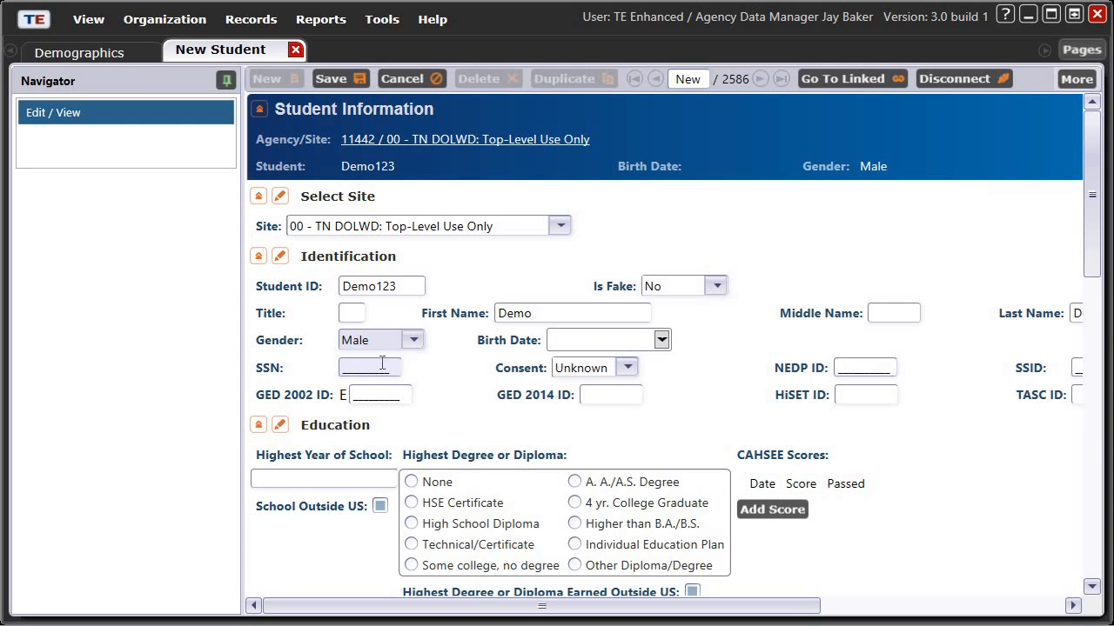
pyautogui.click(345, 78)
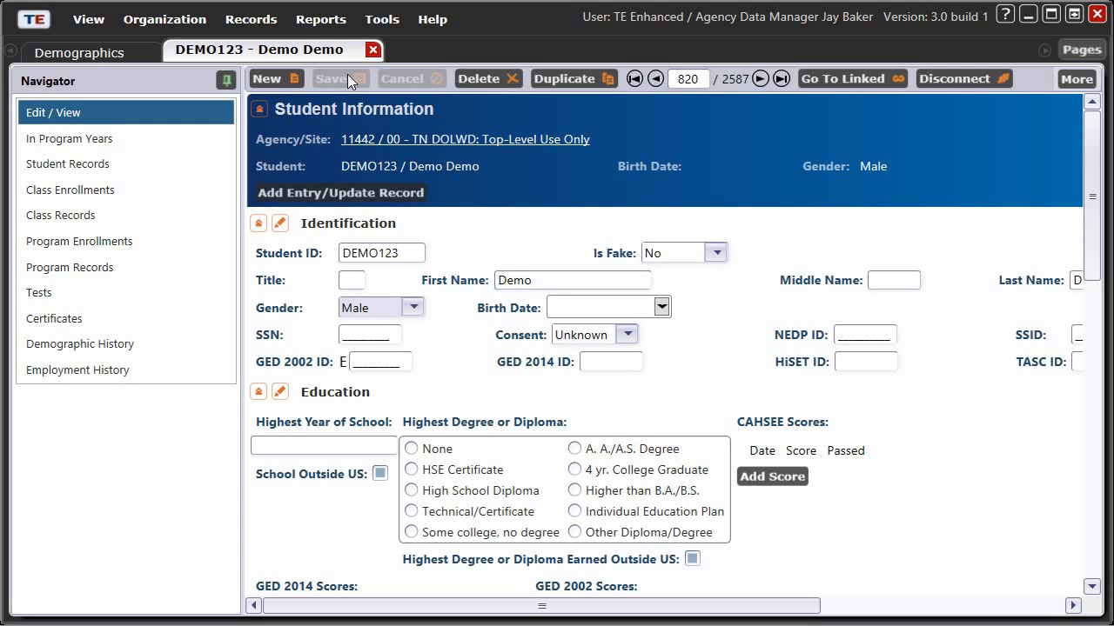
# Close the student record and the Demographics list, and create a new test record from the Tests list
pyautogui.click(372, 50)
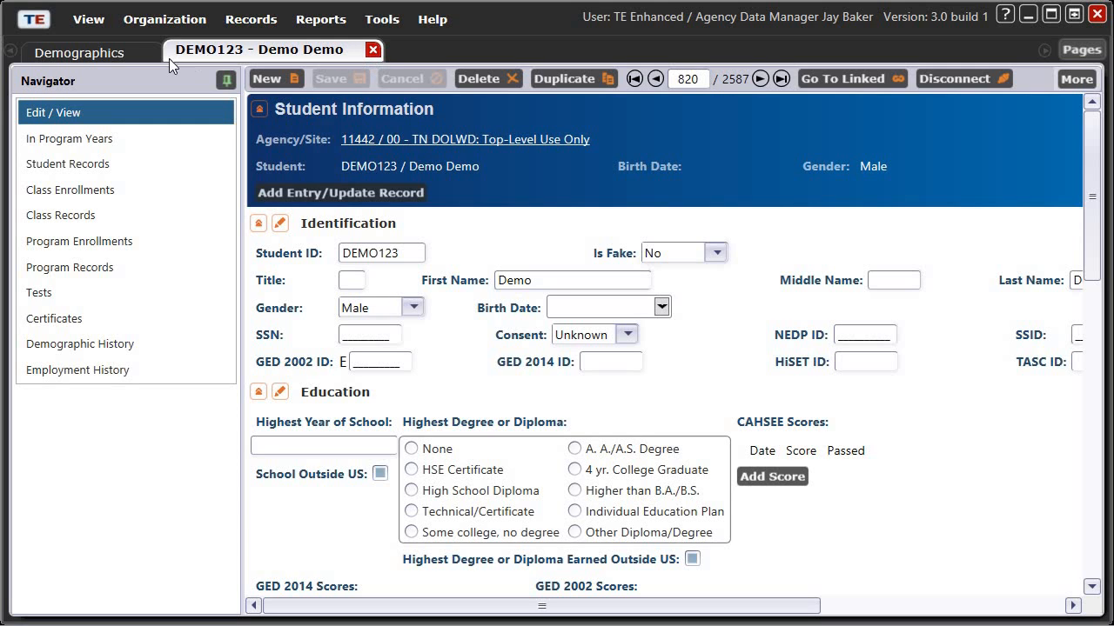
pyautogui.click(165, 50)
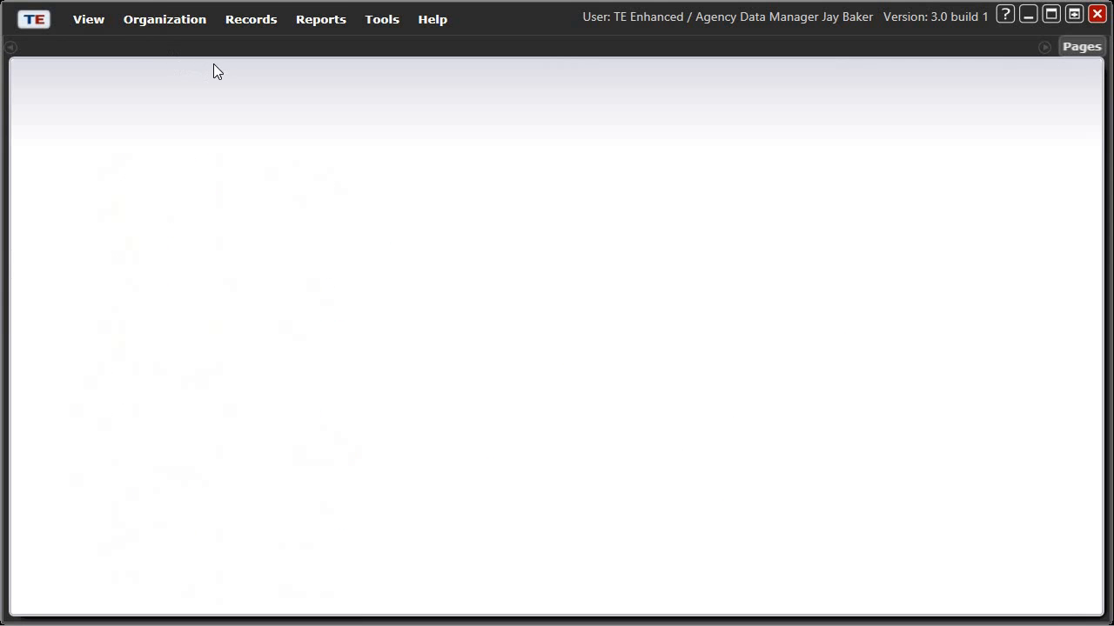
pyautogui.click(261, 21)
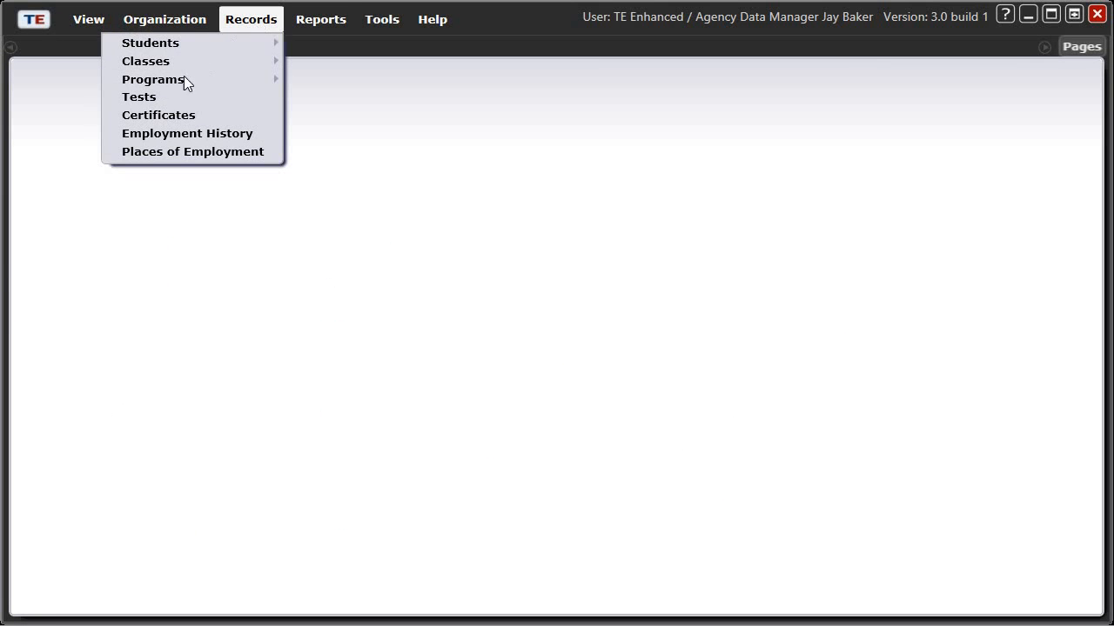
pyautogui.click(152, 97)
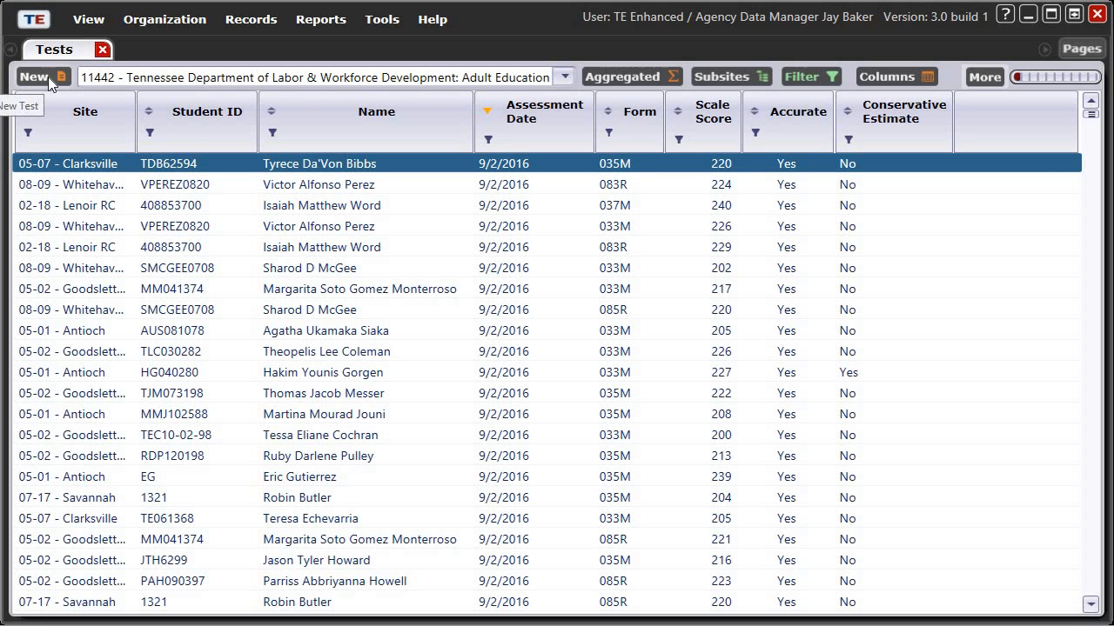
pyautogui.click(48, 77)
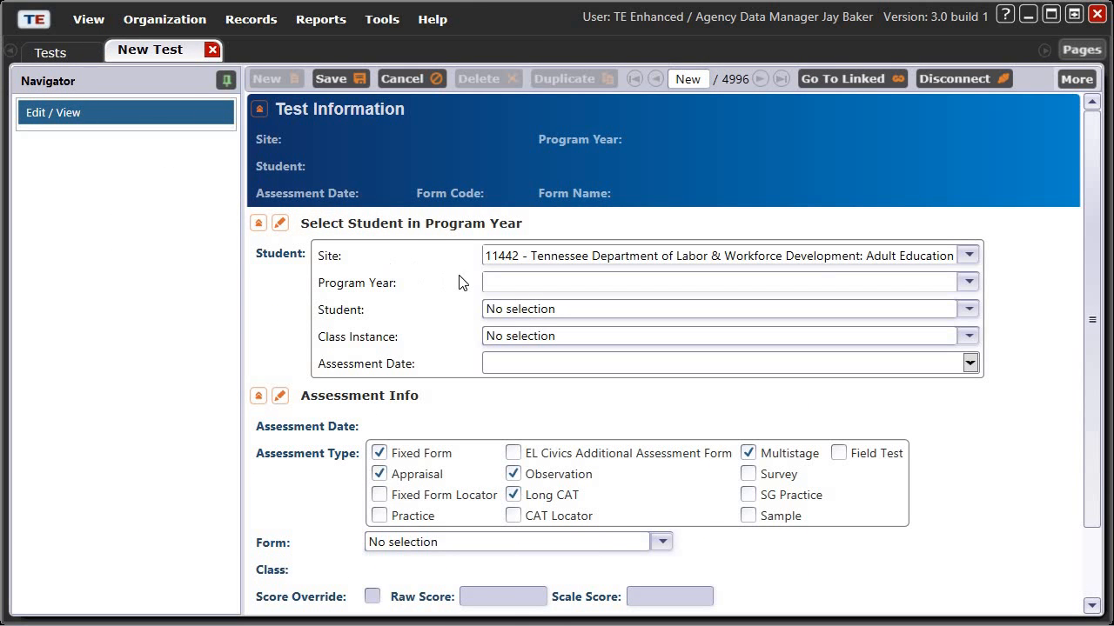
# Assign the test to site 00 - TN DOLWD: Top-Level Use Only and pick the newly created student from the full student list
pyautogui.click(970, 255)
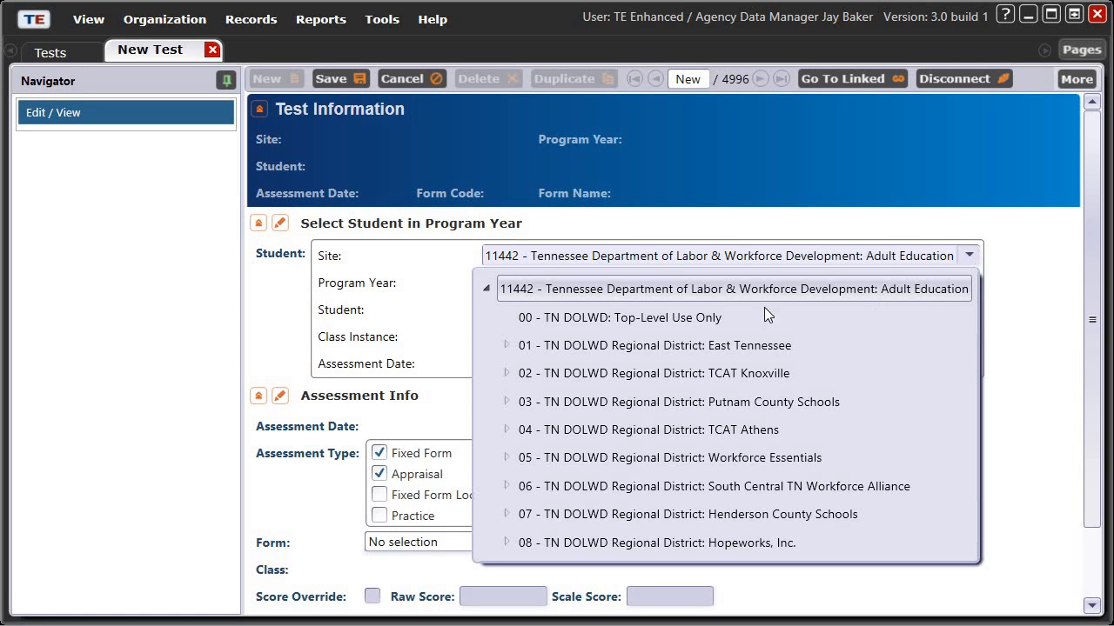
pyautogui.click(579, 319)
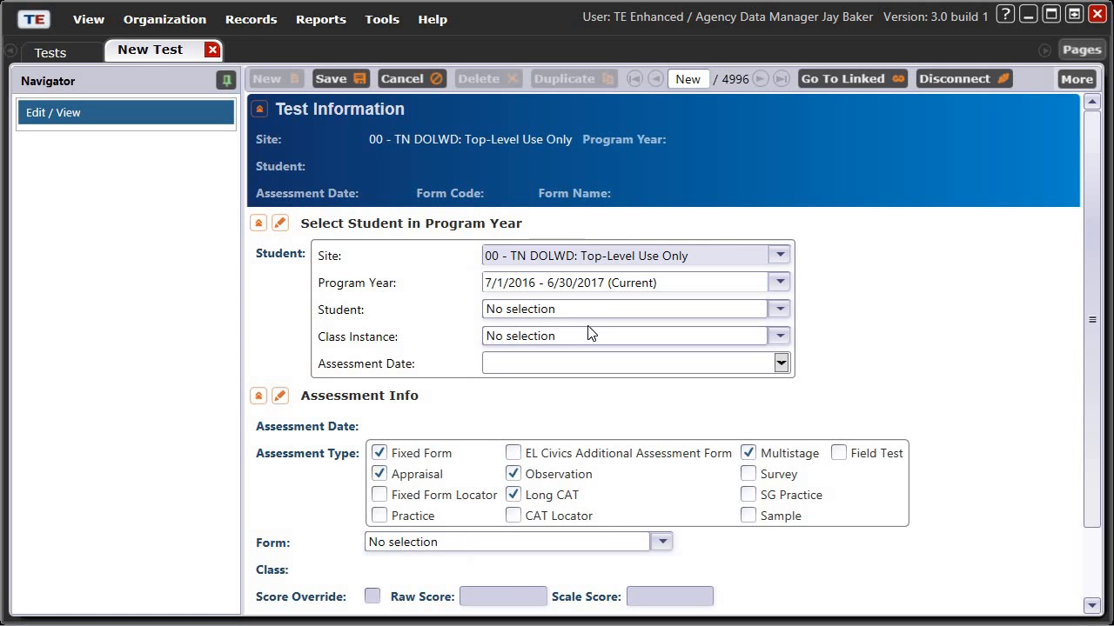
pyautogui.click(784, 315)
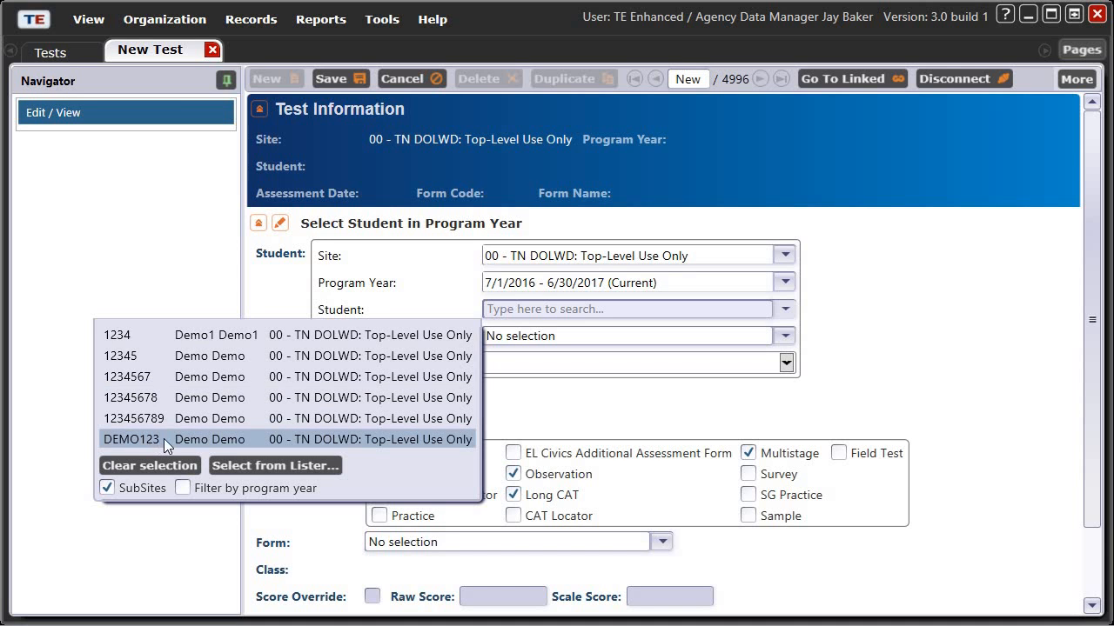
pyautogui.click(272, 470)
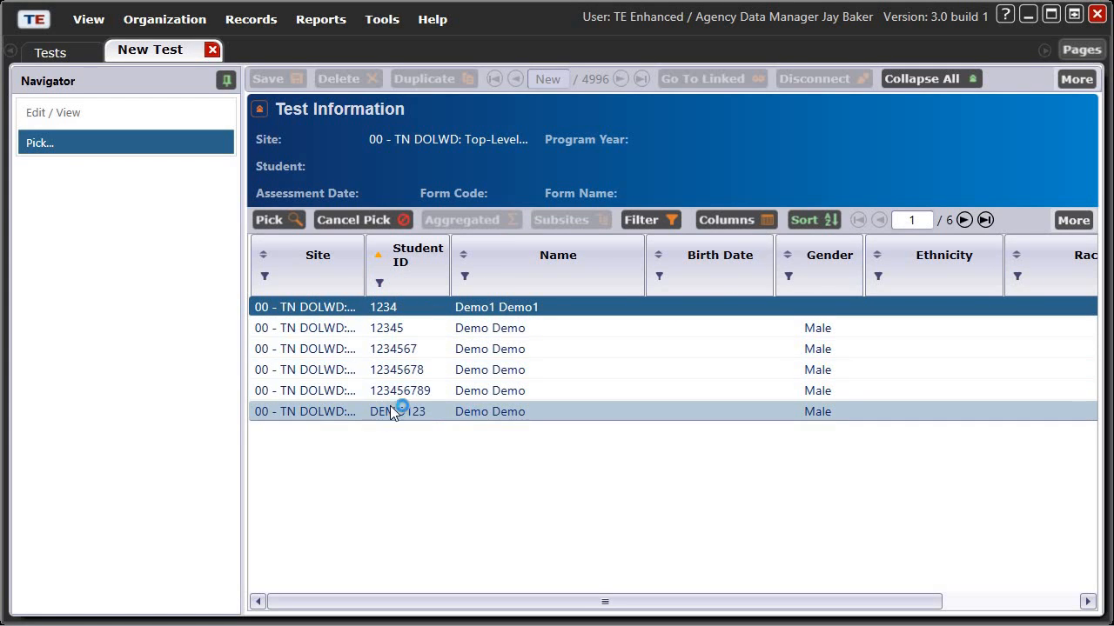
pyautogui.doubleClick(417, 410)
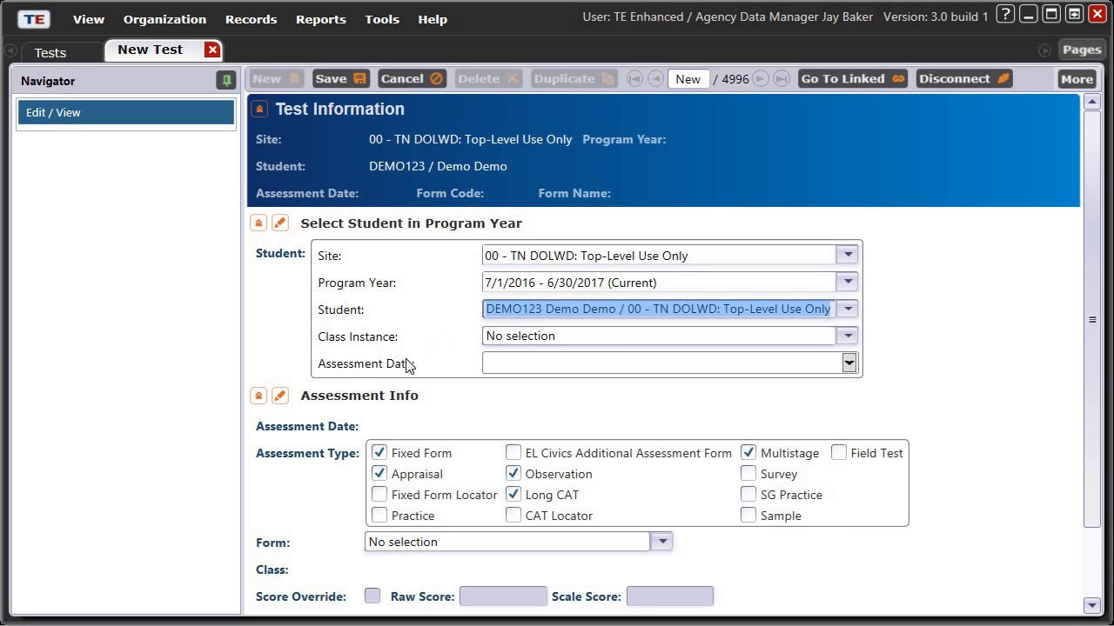
# Set the assessment date to 9/1/2016 and pick form 034M - Life Skills Math Level B from the full form list
pyautogui.click(850, 364)
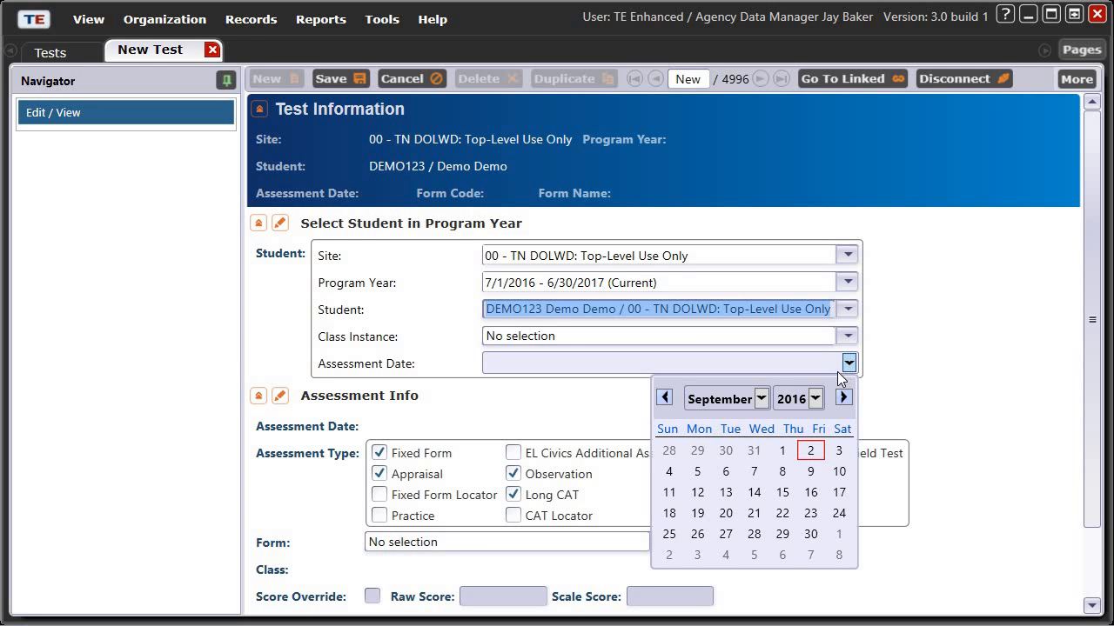
pyautogui.click(781, 450)
pyautogui.scroll(-1, 524, 413)
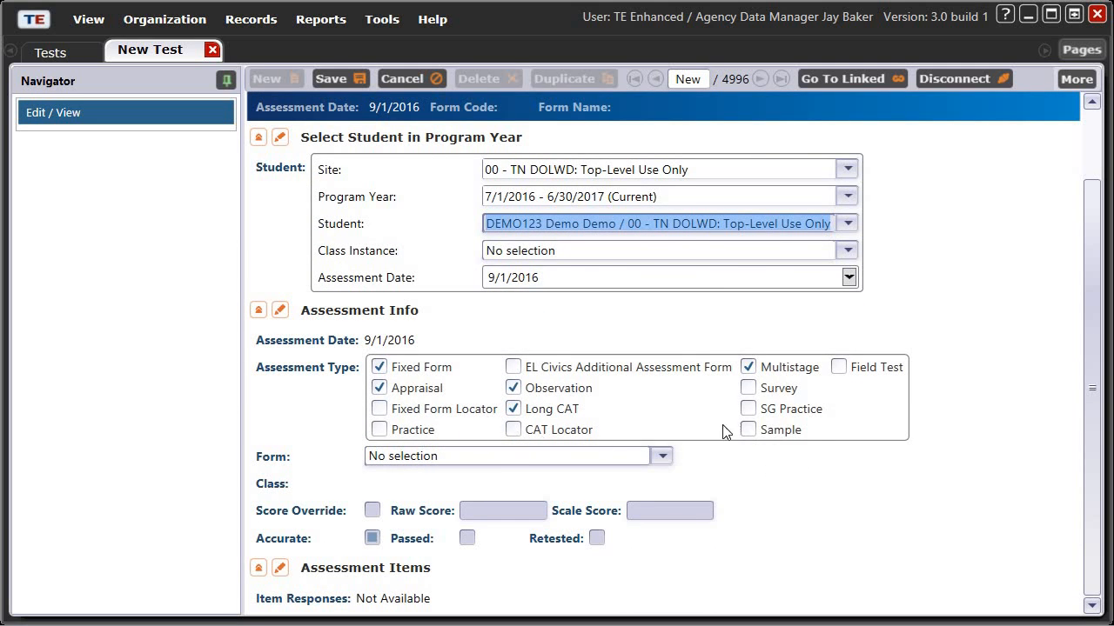
pyautogui.click(659, 457)
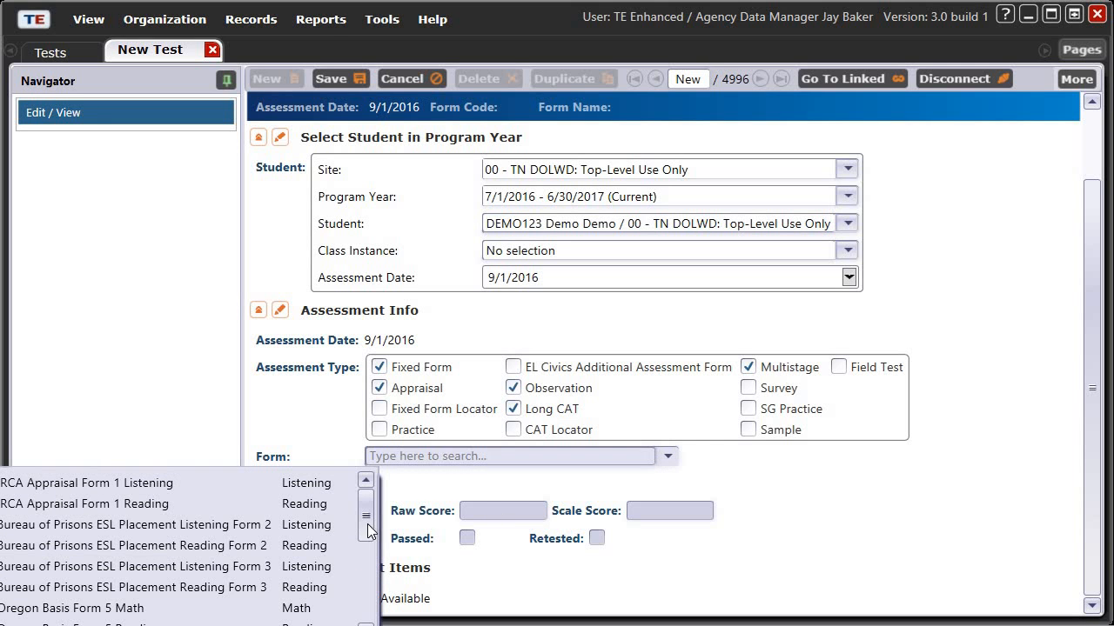
pyautogui.moveTo(366, 527); pyautogui.dragTo(369, 607)
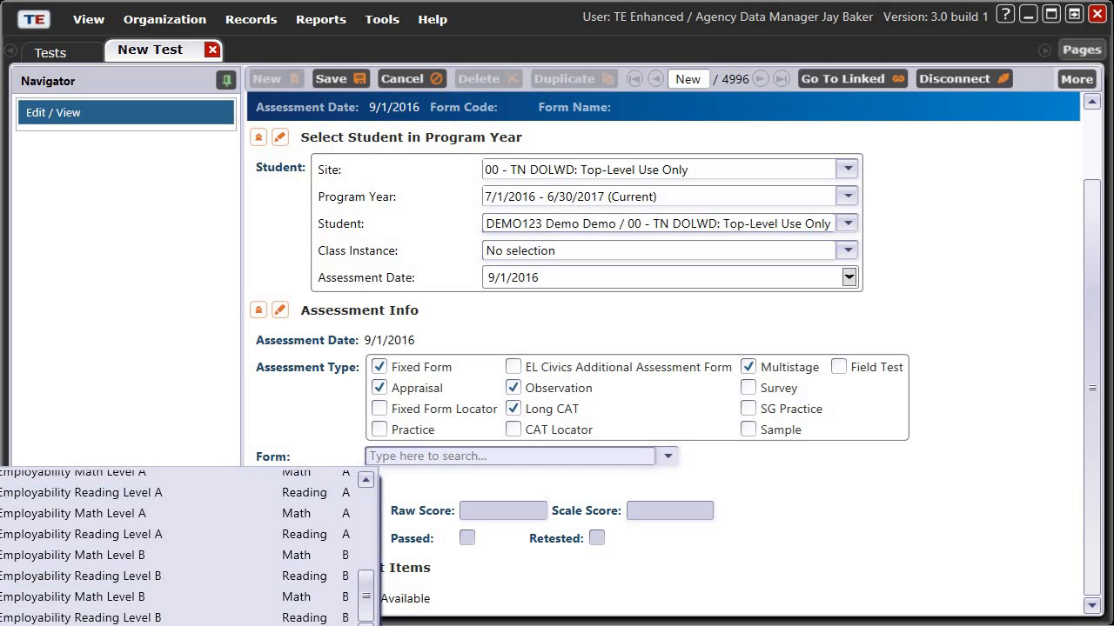
pyautogui.press('Escape')
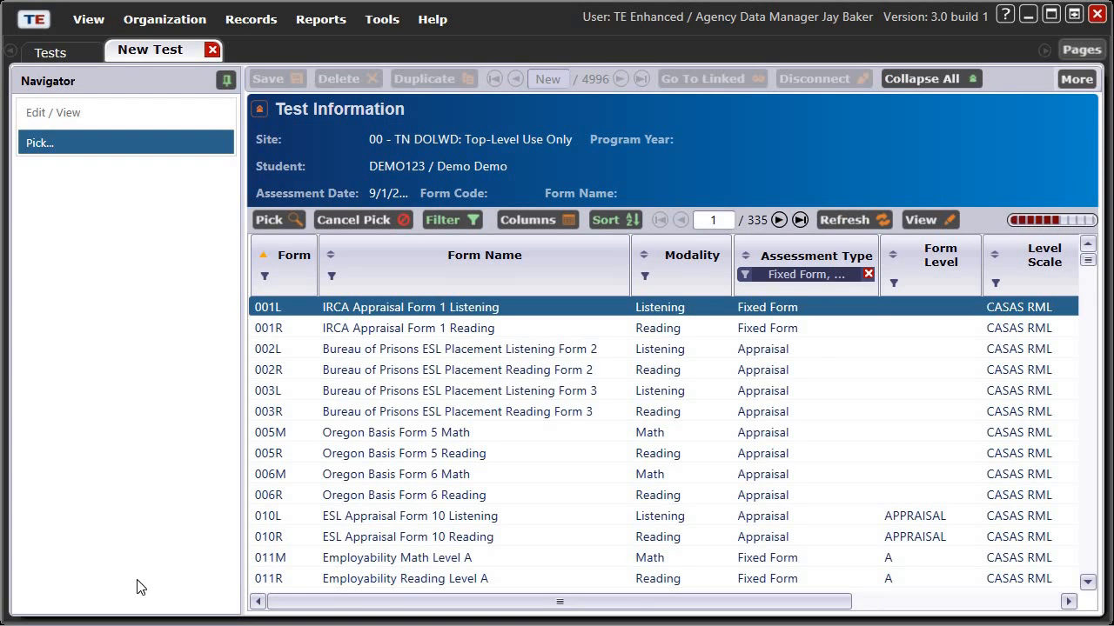
pyautogui.scroll(-10, 370, 433)
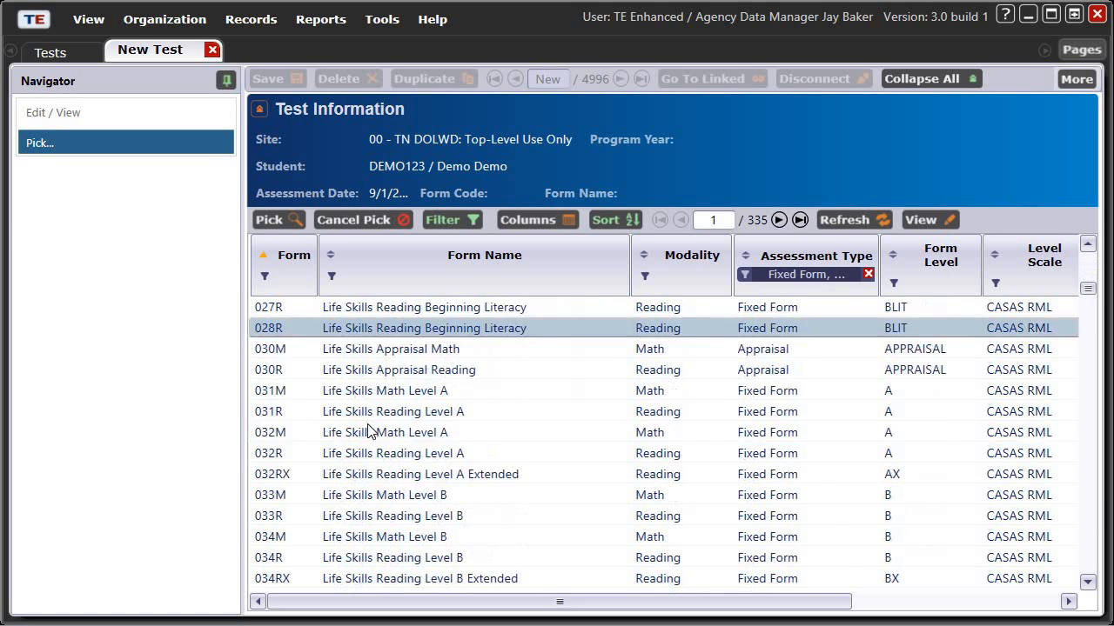
pyautogui.scroll(-2, 365, 431)
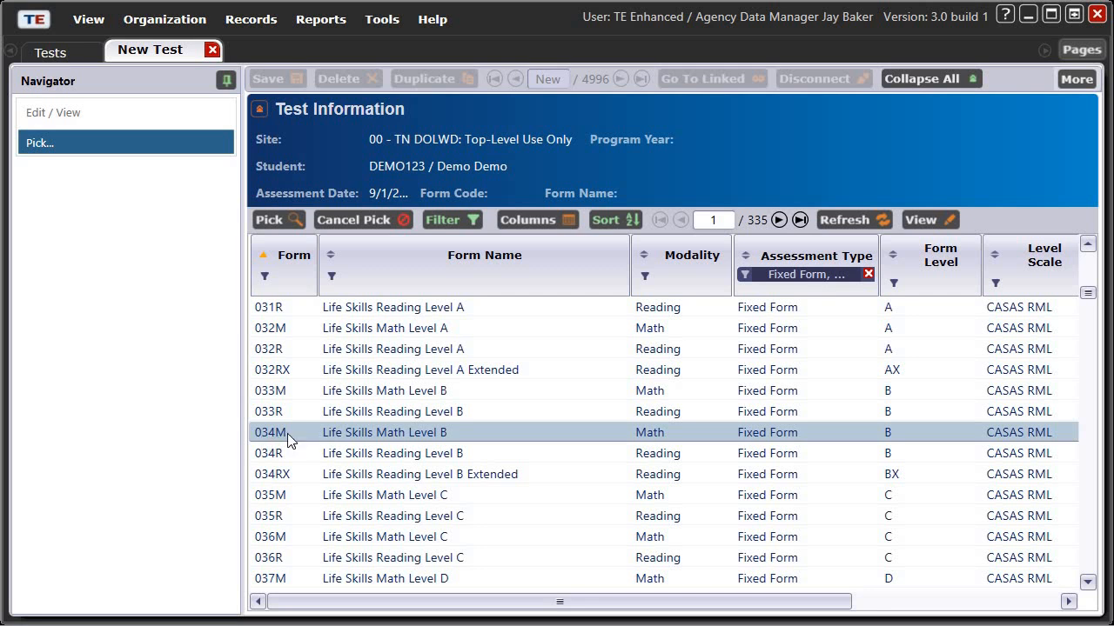
pyautogui.doubleClick(354, 440)
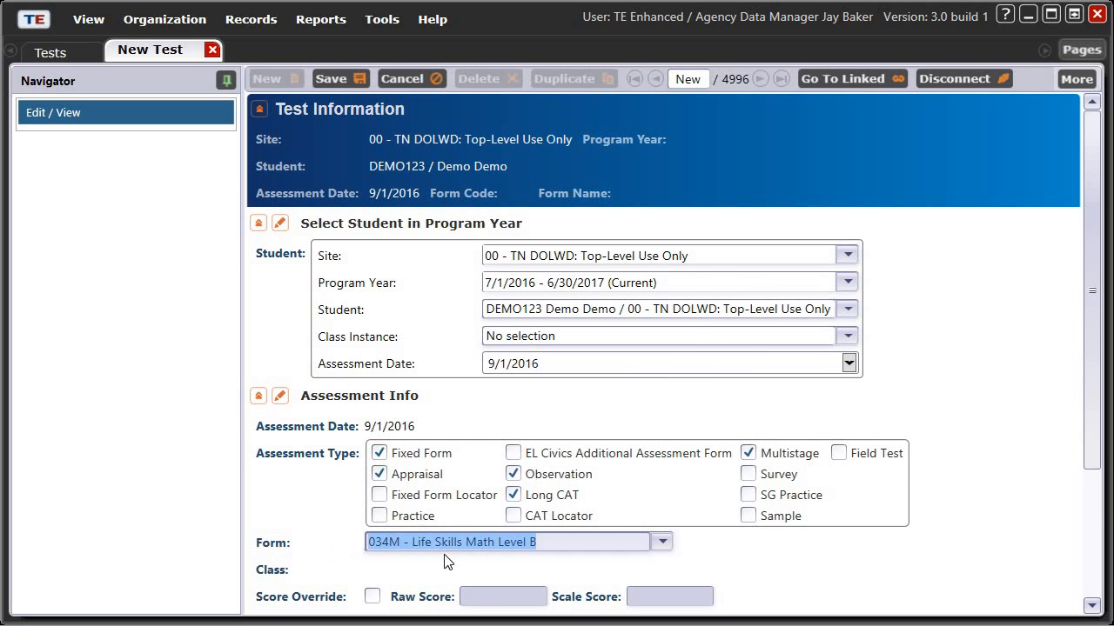
# Try the score override with a raw score of 10, and turn the override back off
pyautogui.scroll(-2, 444, 554)
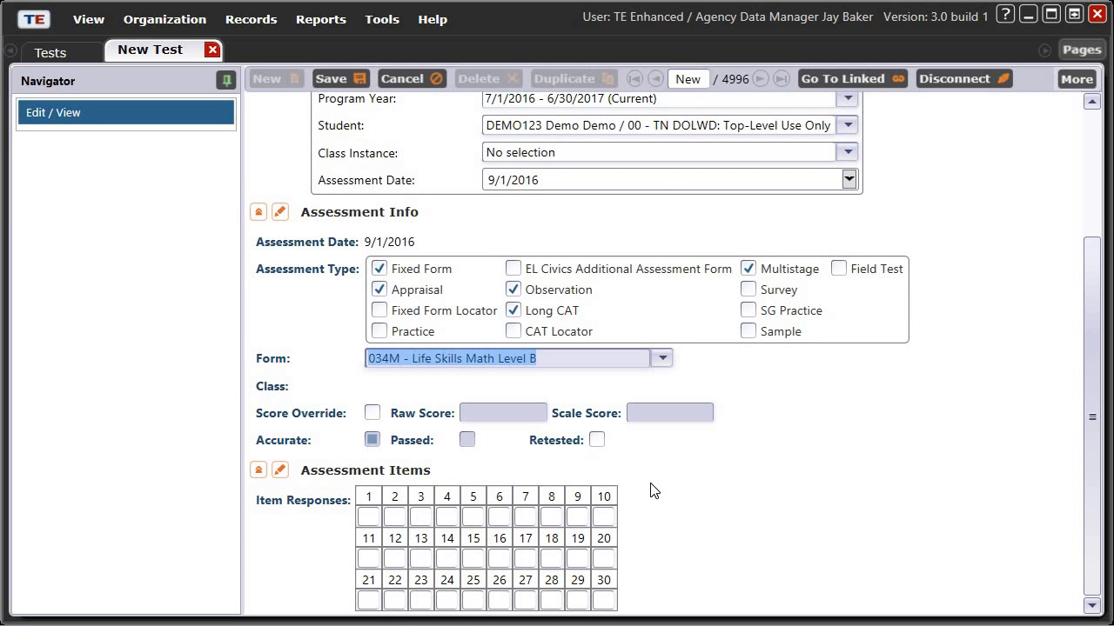
pyautogui.click(373, 414)
pyautogui.click(513, 414)
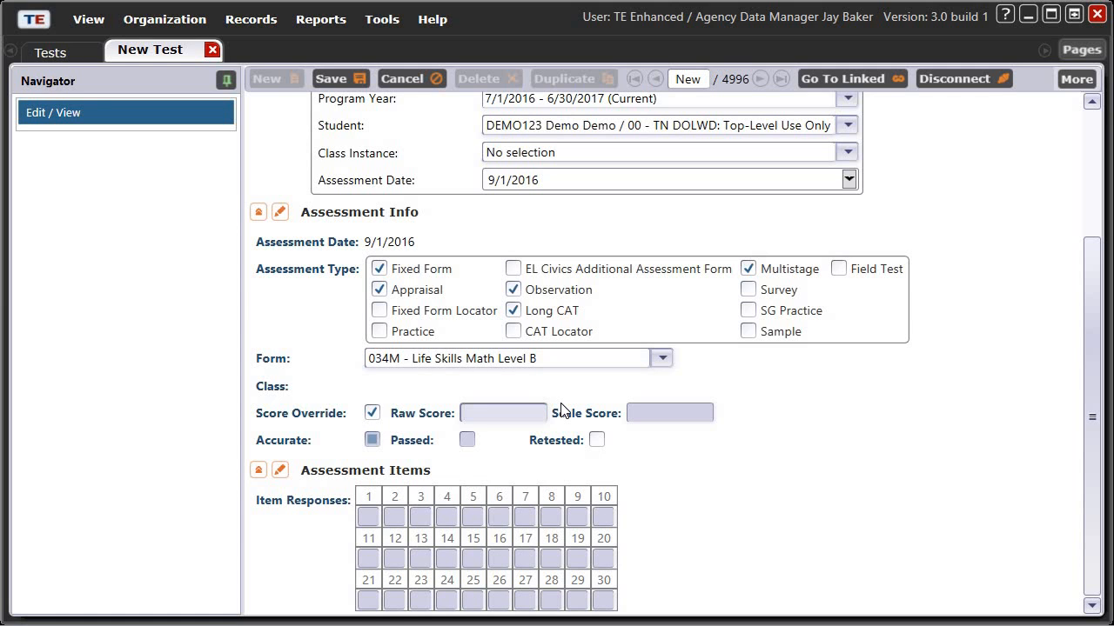
pyautogui.write('10')
pyautogui.click(372, 412)
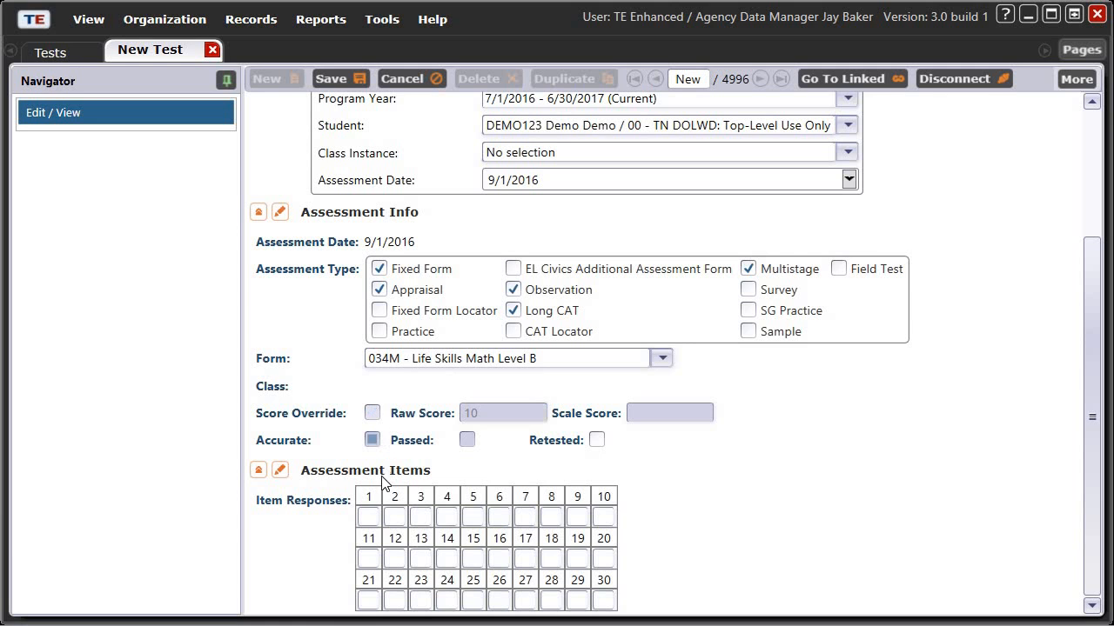
# Enter item responses AAABBBCCCD for items 1–10, DAADBBBBAC for 11–20 and CCAAAAAAAA for 21–30, and save the test record
pyautogui.click(373, 516)
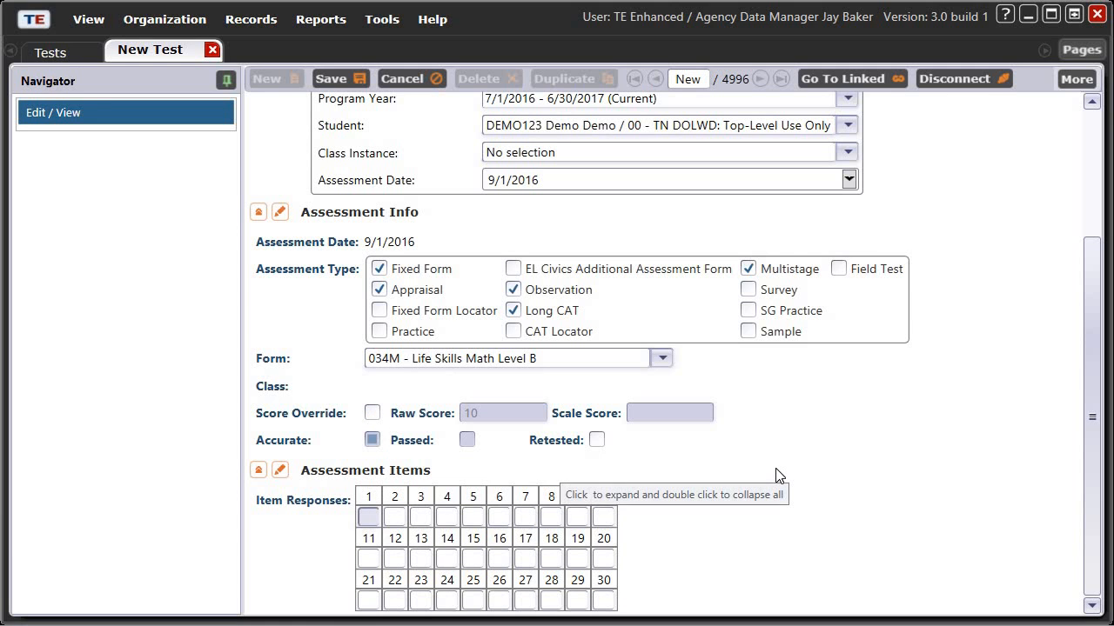
pyautogui.write('A')
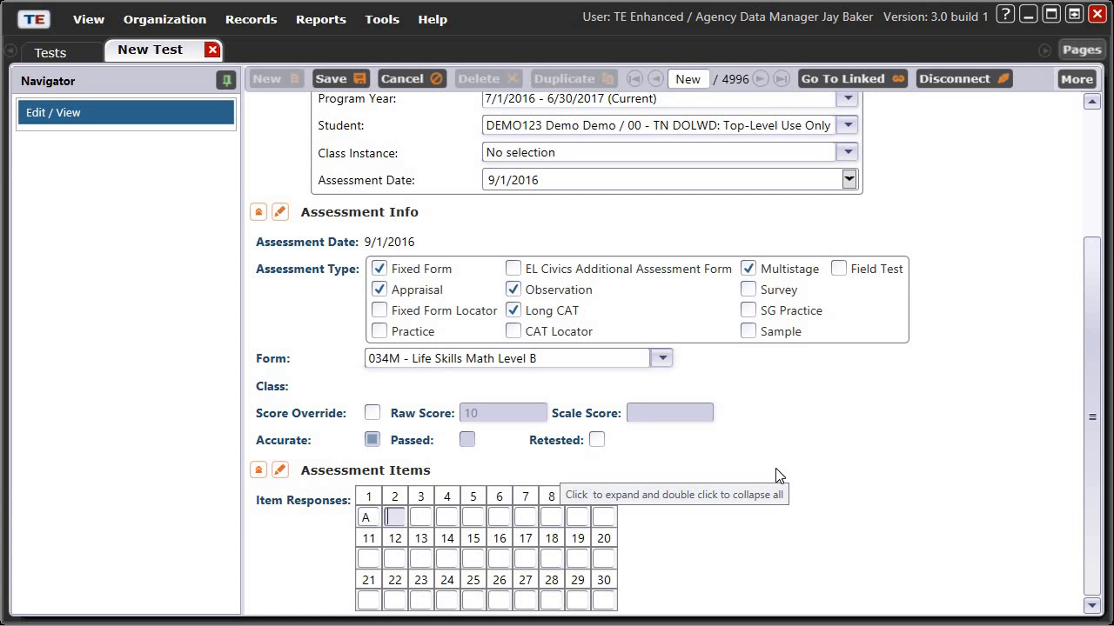
pyautogui.write('AABBBCCCDD')
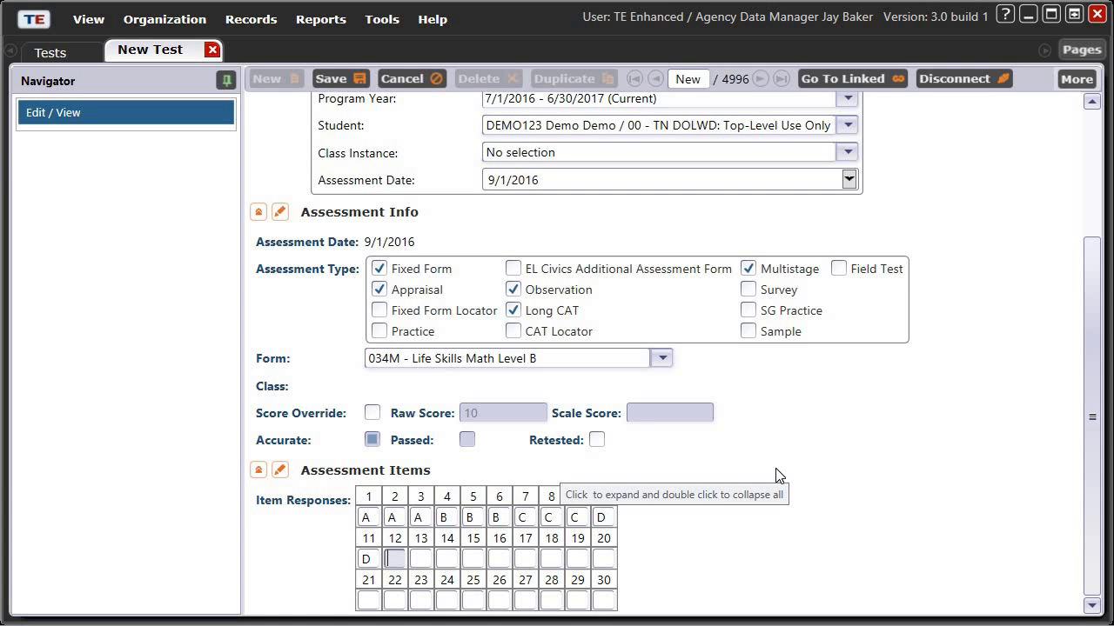
pyautogui.write('AADBBBBACCCAAAA')
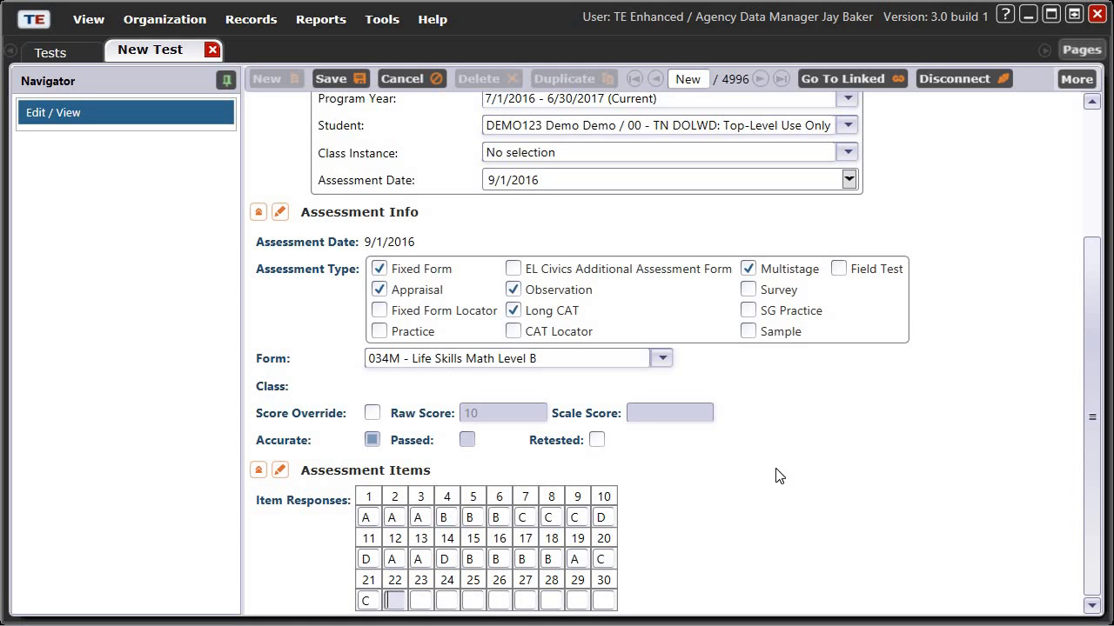
pyautogui.write('AAAAAAAA')
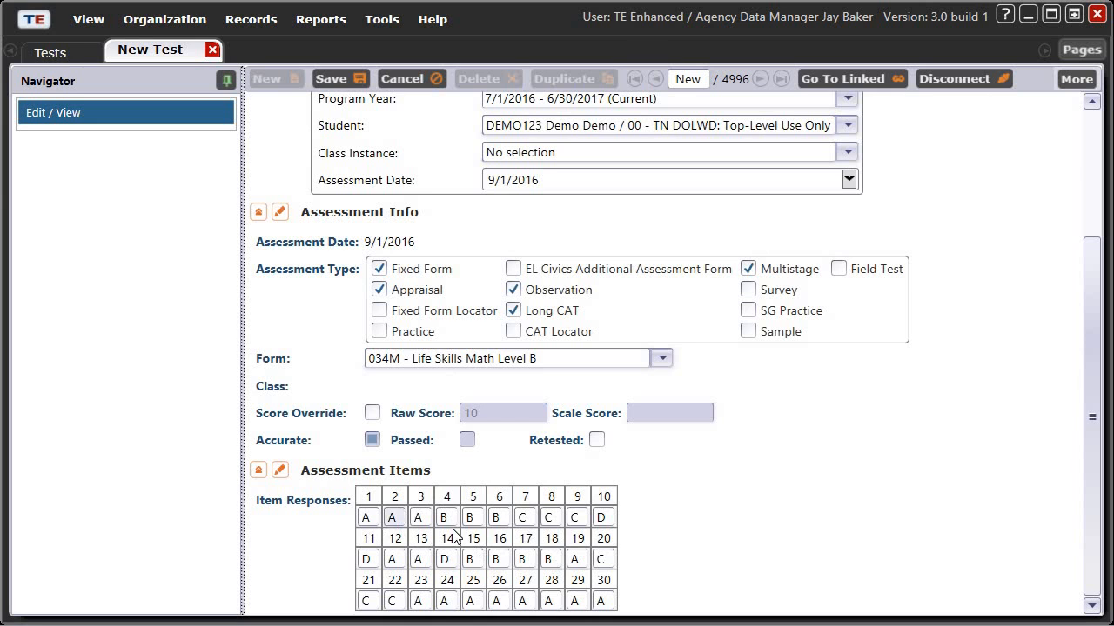
pyautogui.click(336, 80)
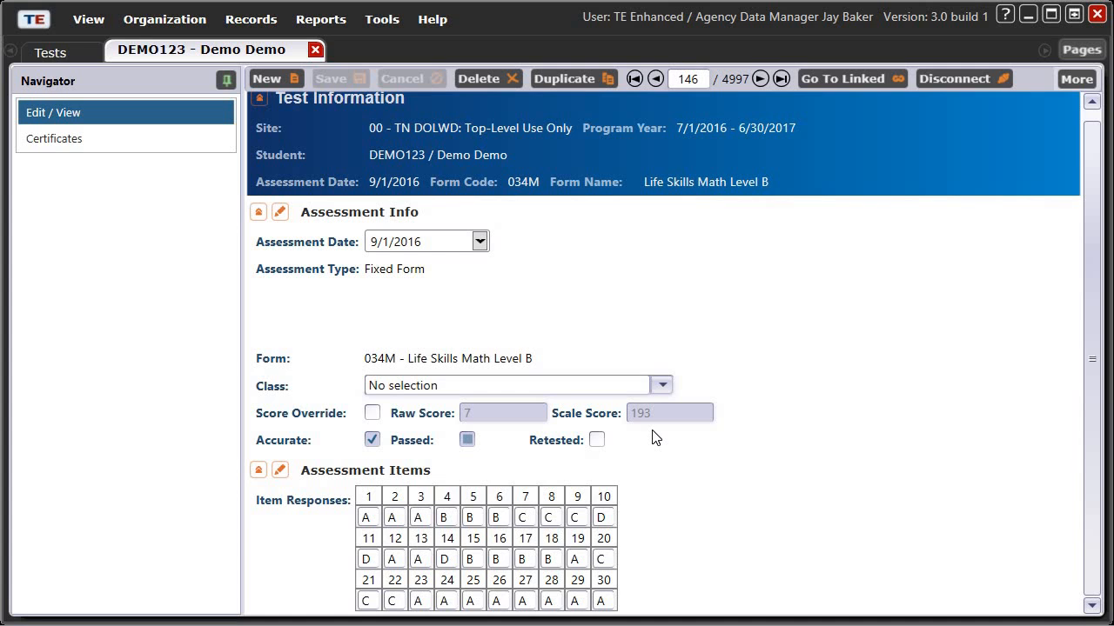
# Close the saved test record and filter the Tests list by name for "demo"
pyautogui.click(316, 52)
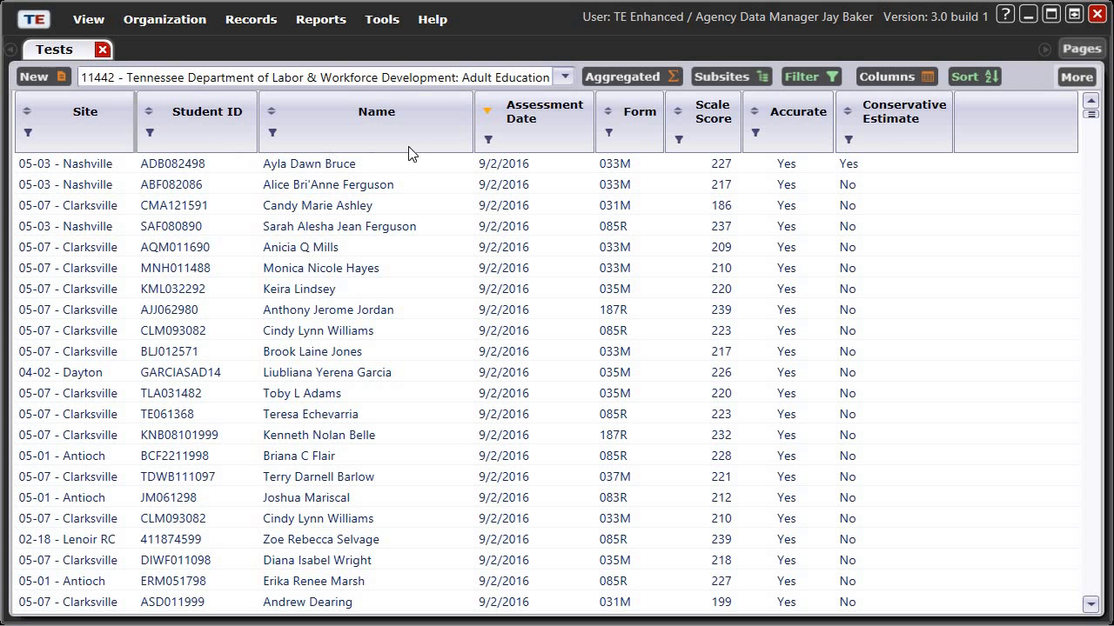
pyautogui.click(271, 134)
pyautogui.click(315, 128)
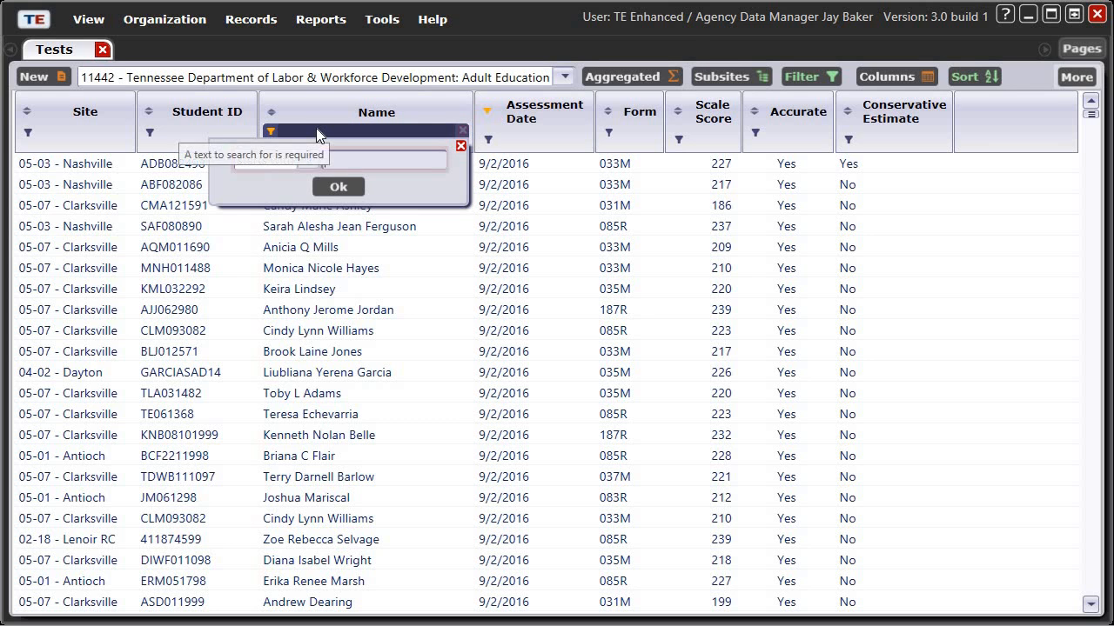
pyautogui.write('demo')
pyautogui.press('Return')
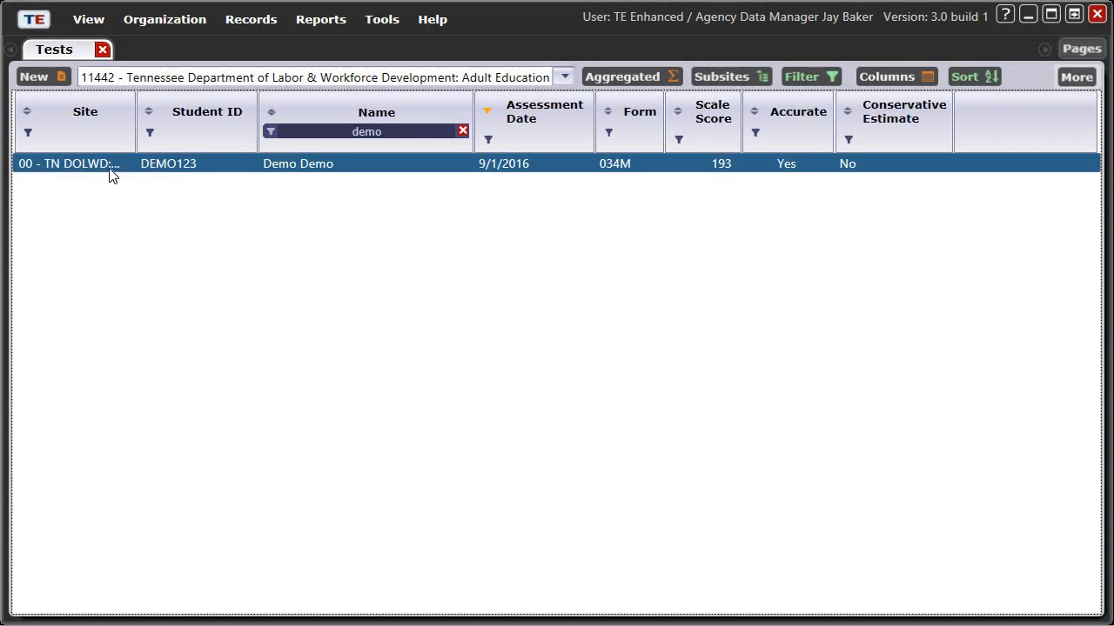